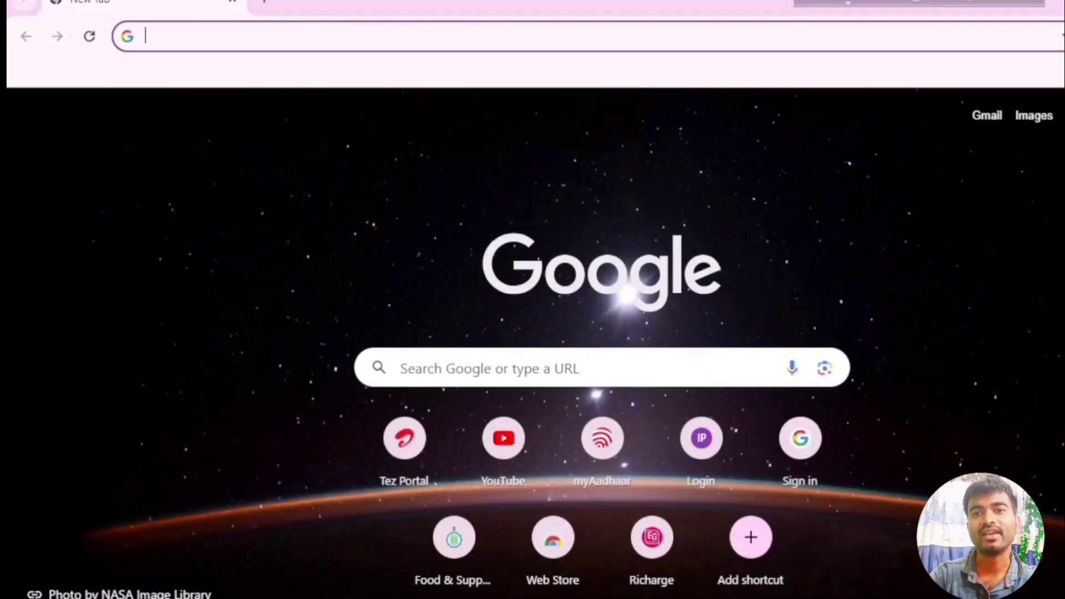
Step: Search Google for "pixlr" and open the Pixlr Editor Advanced Photo result
click(432, 367)
click(432, 367)
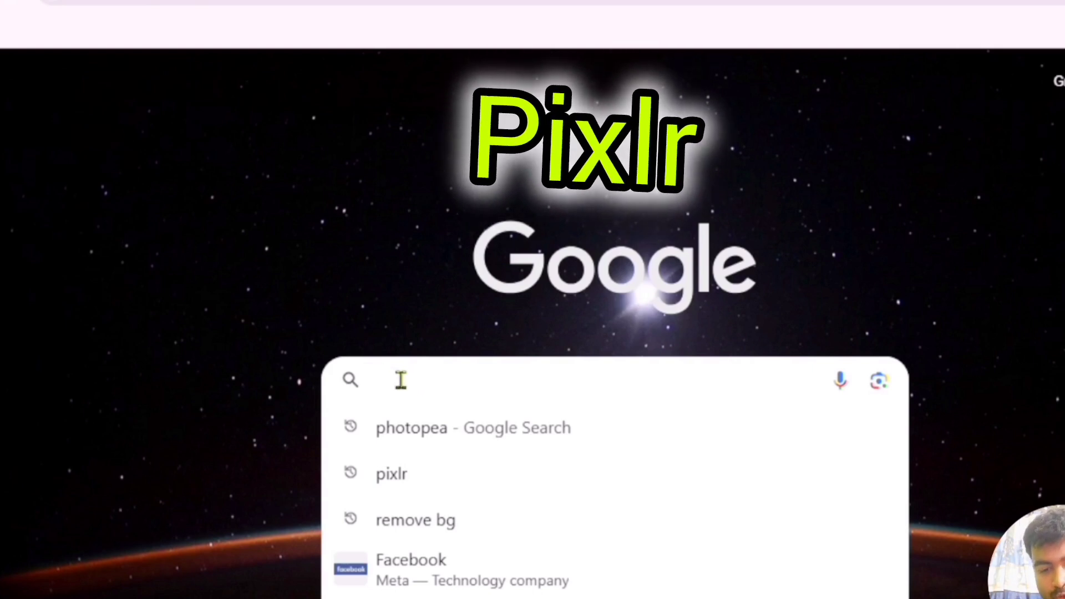
text(pixl)
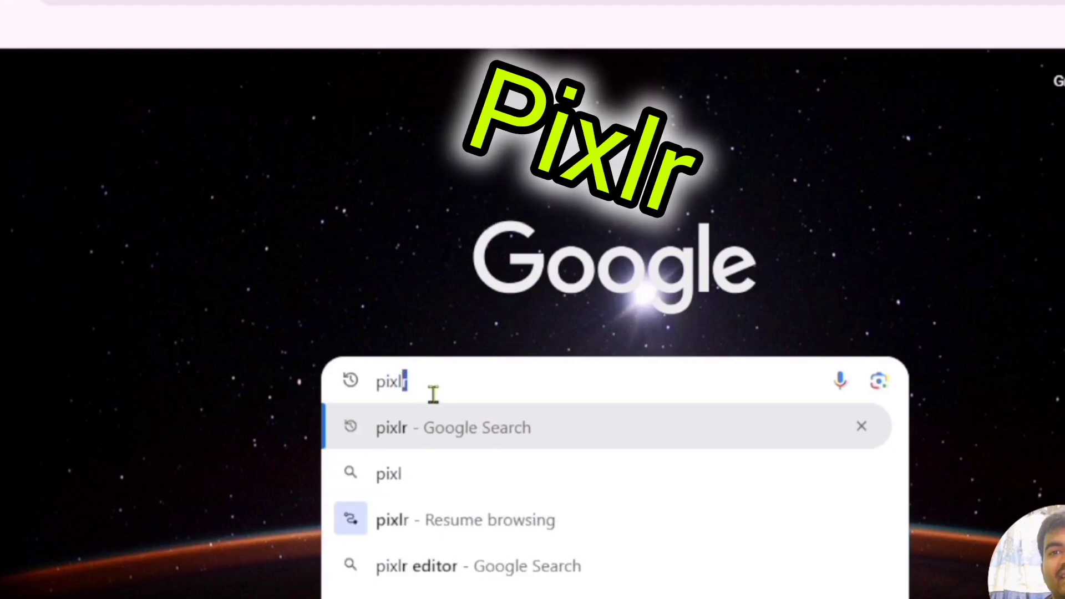
text(r)
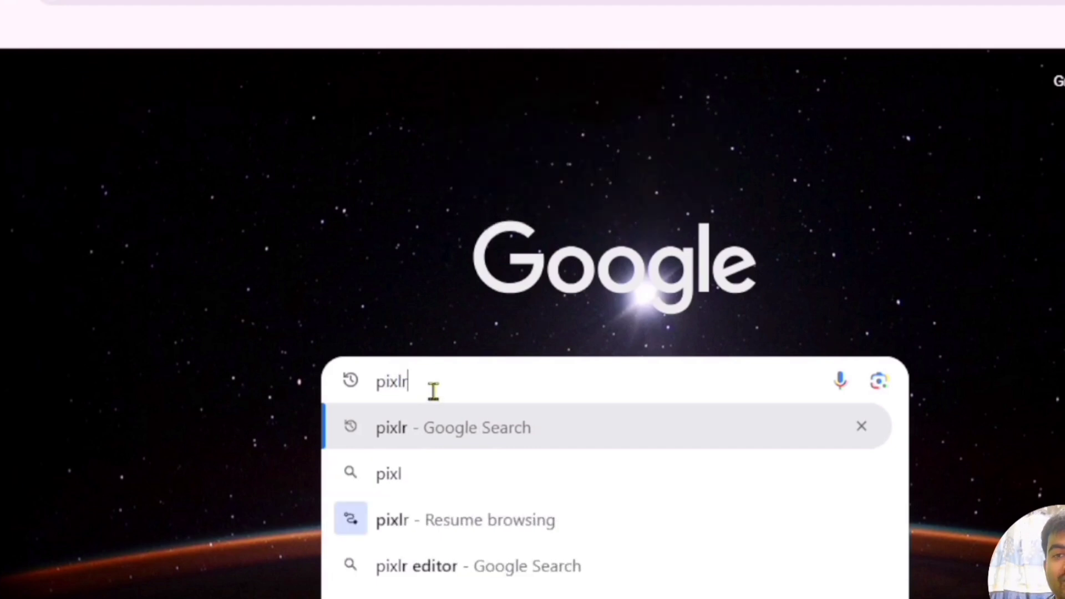
key(Return)
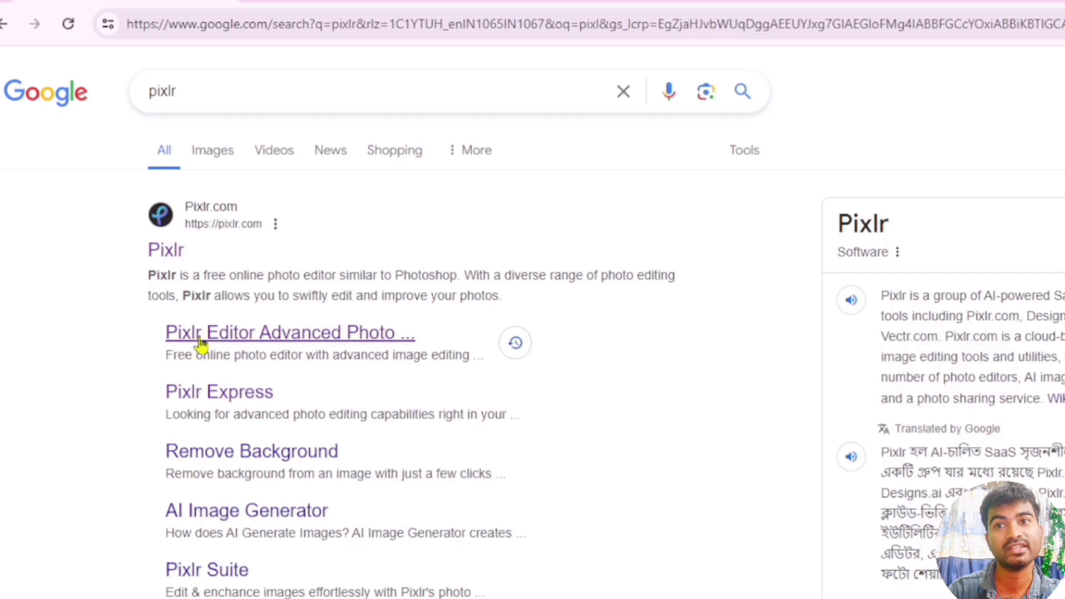
click(231, 335)
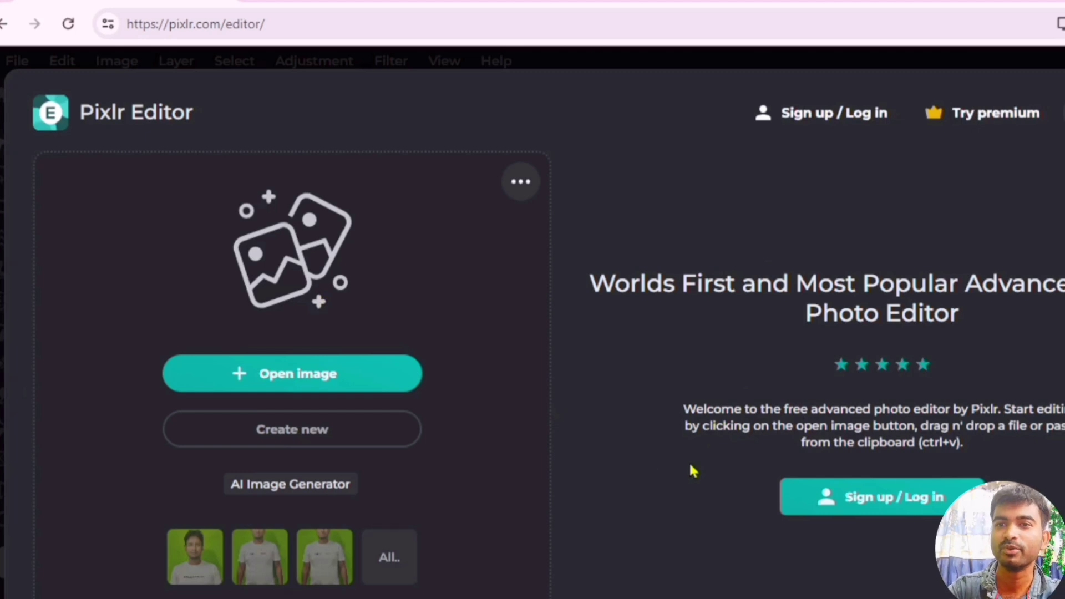
Step: Open the full-length photo of the man in the white T-shirt from the Desktop, pre-resized to Web (max 1280 px)
click(283, 377)
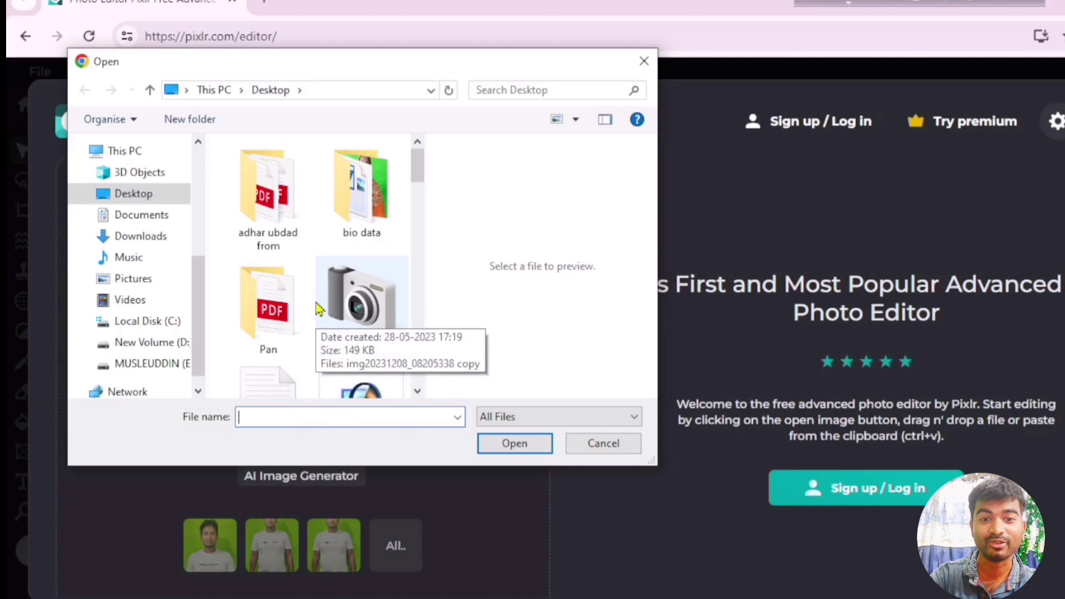
scroll(319, 310, down, 3)
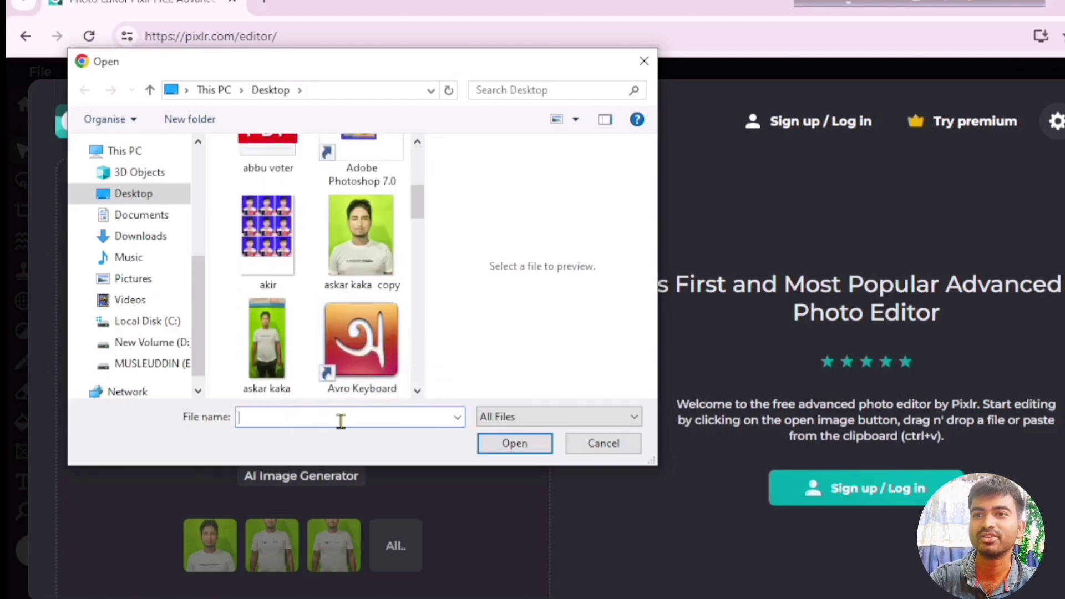
click(267, 353)
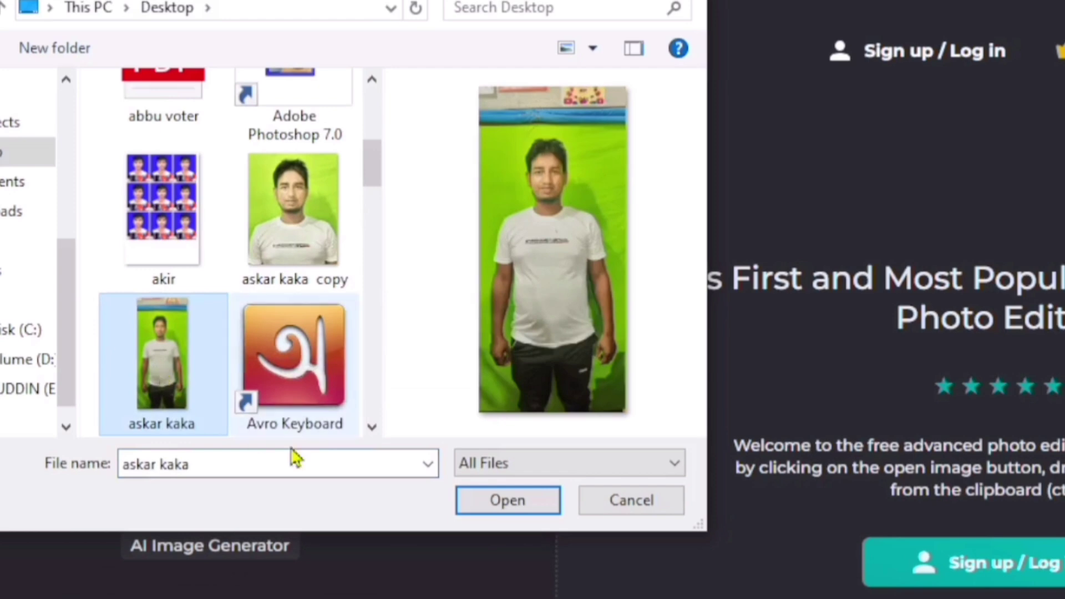
click(495, 510)
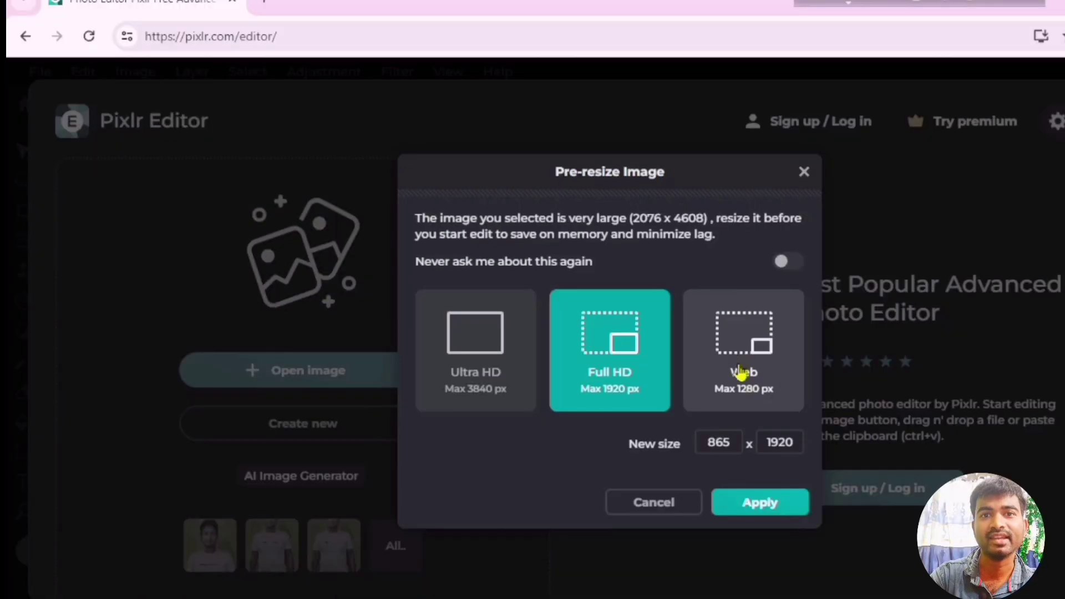
click(742, 354)
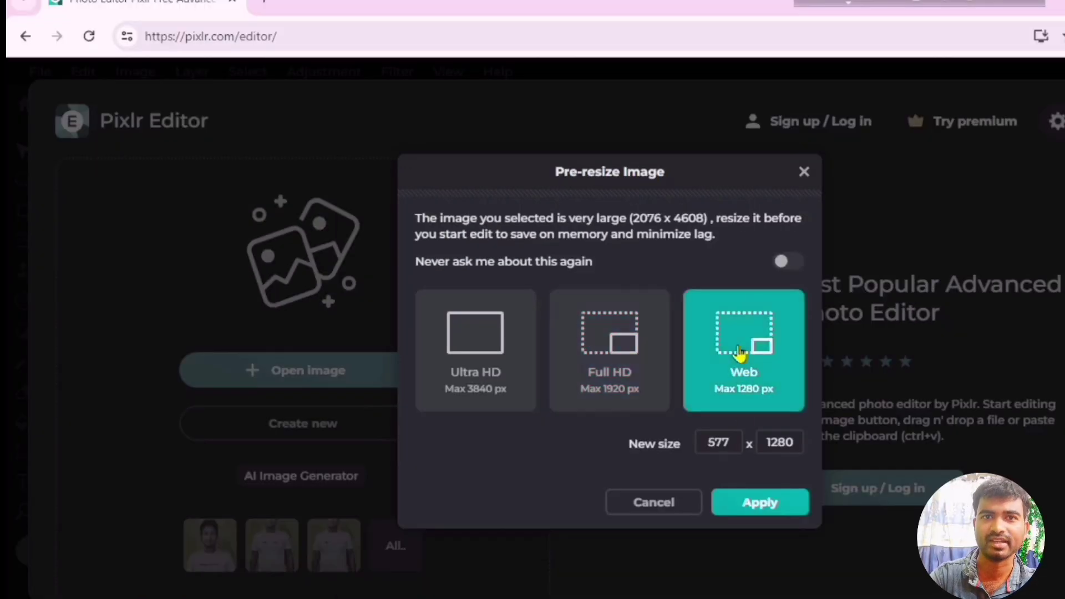
click(759, 504)
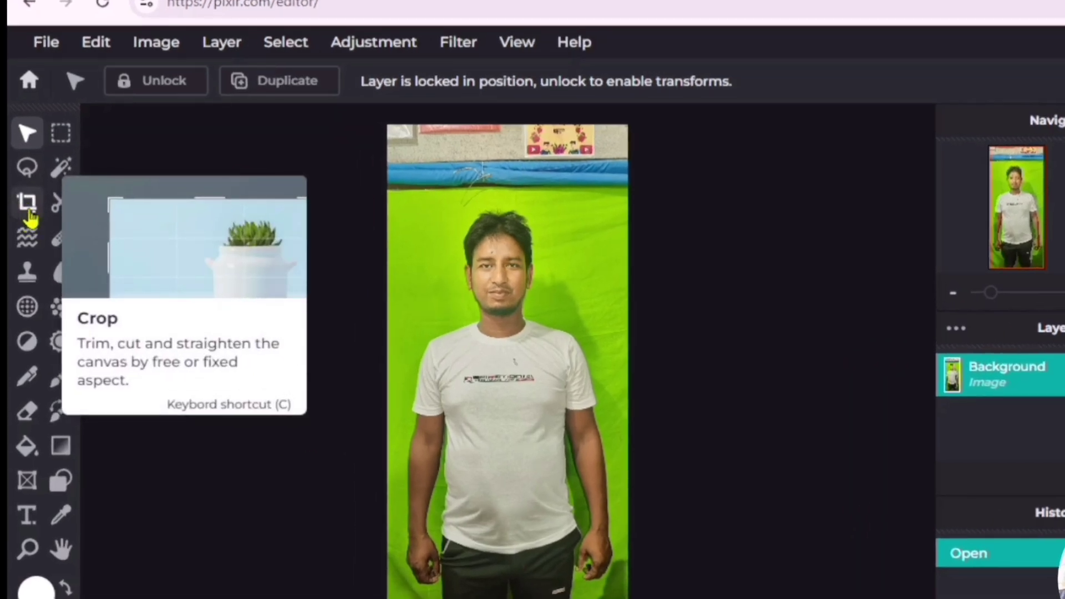
Step: Crop the photo with a free constraint to the man's head and chest, about 465 x 508 px
click(28, 216)
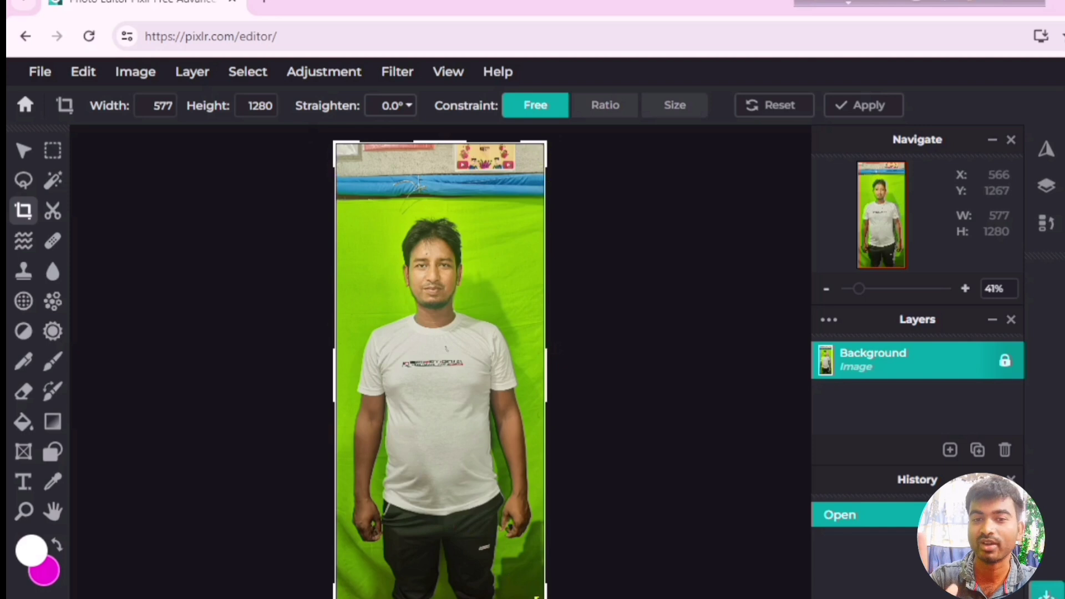
drag(536, 597, 537, 384)
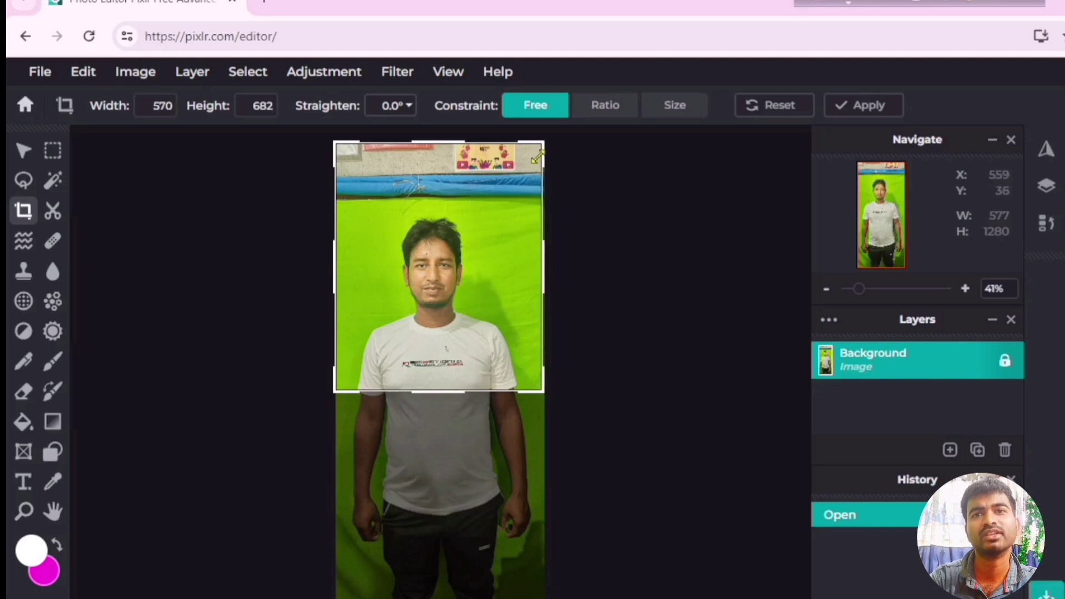
drag(540, 145, 540, 206)
drag(334, 298, 354, 302)
drag(544, 304, 523, 308)
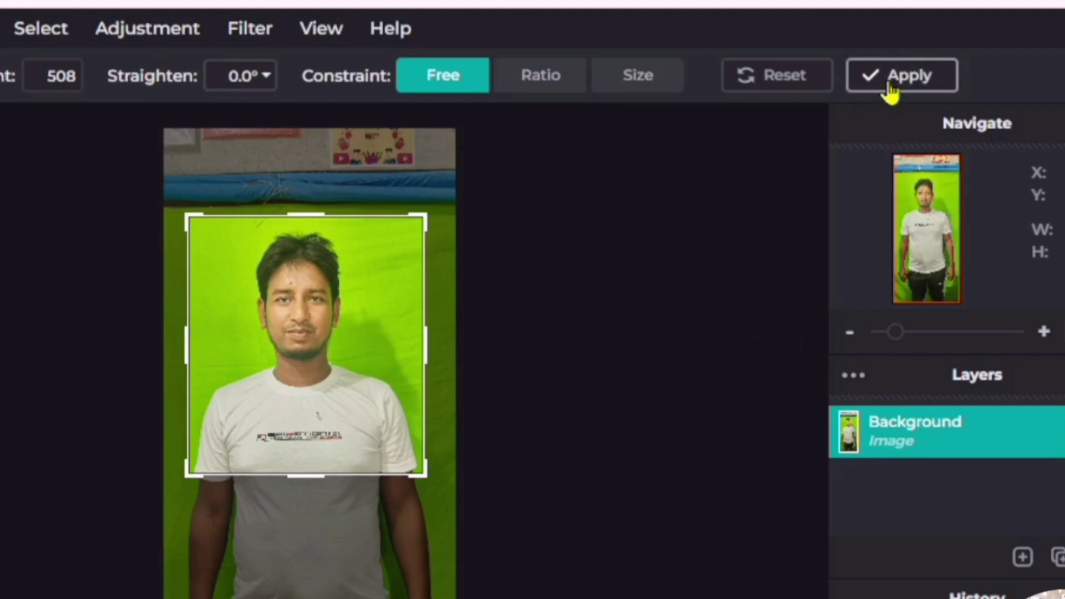
click(888, 78)
scroll(371, 539, up, 4)
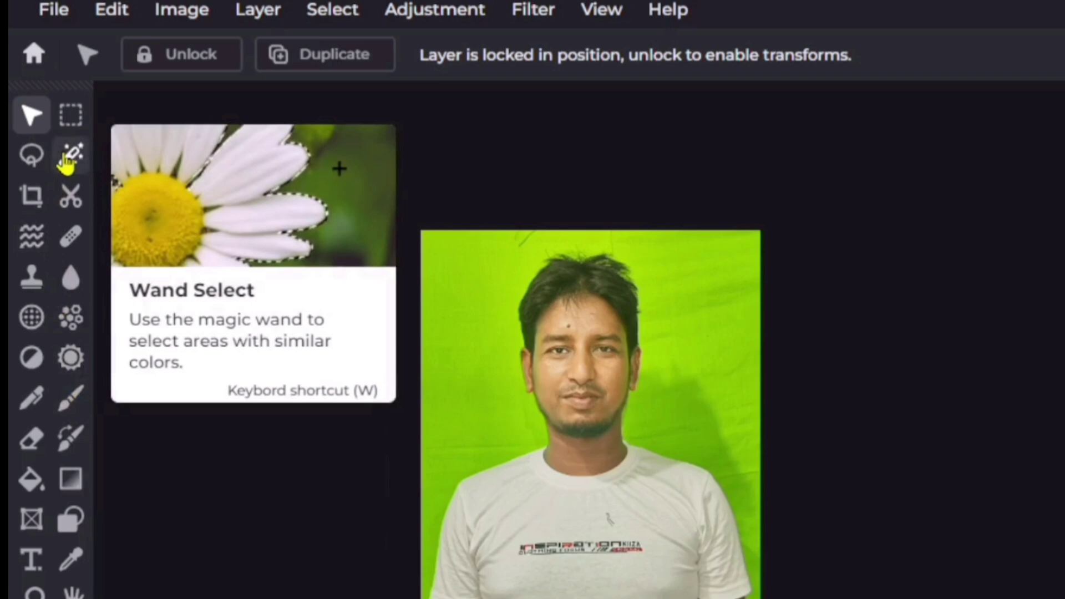
Step: Select the green background around the man with Wand Select at tolerance 32, adding the shadowed area above his shoulder
click(71, 165)
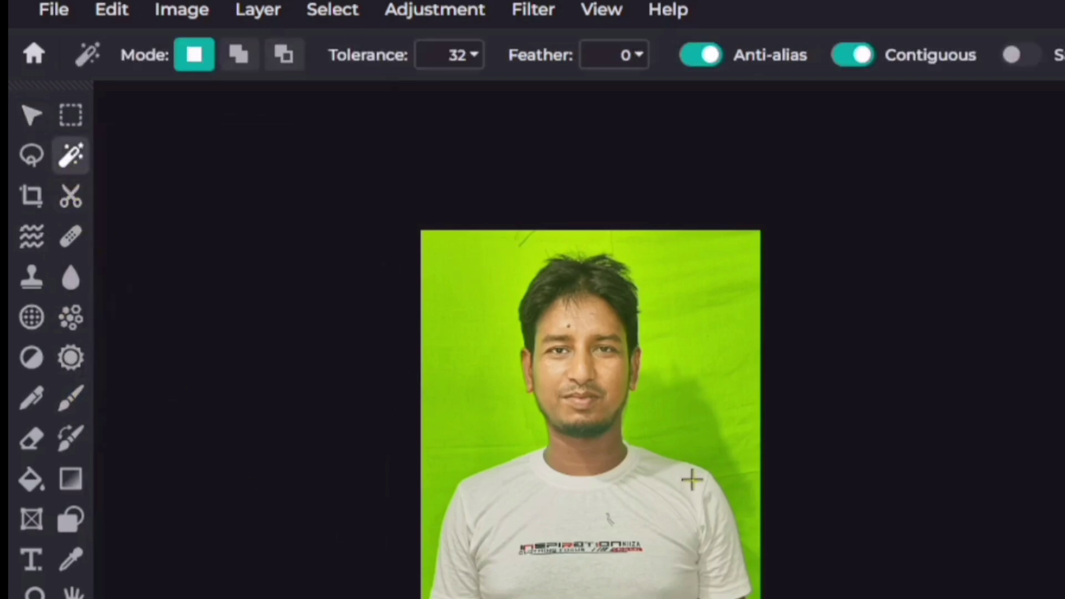
click(472, 335)
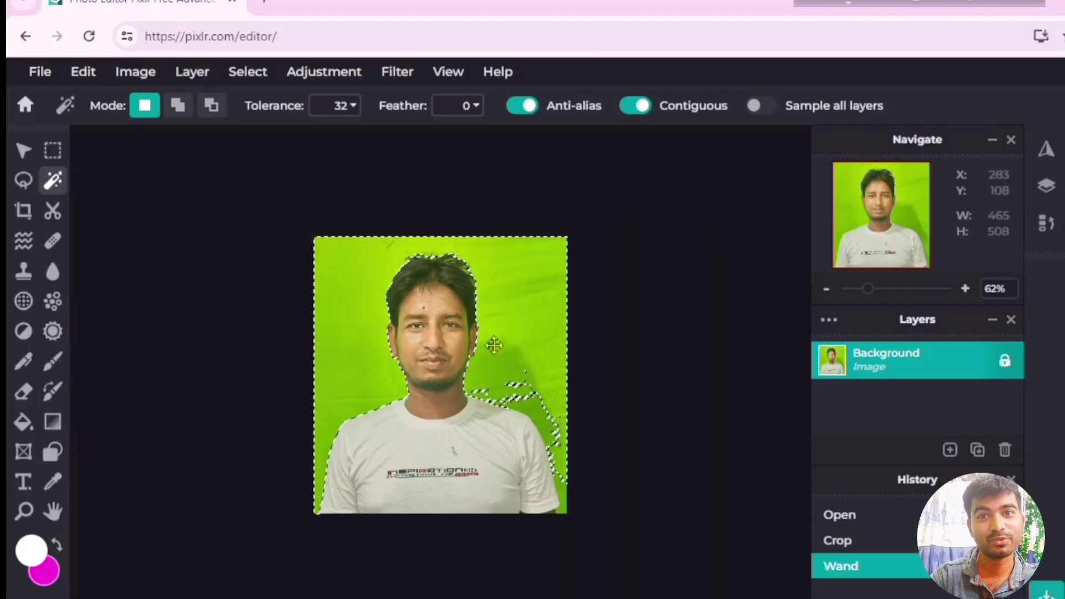
key(shift)
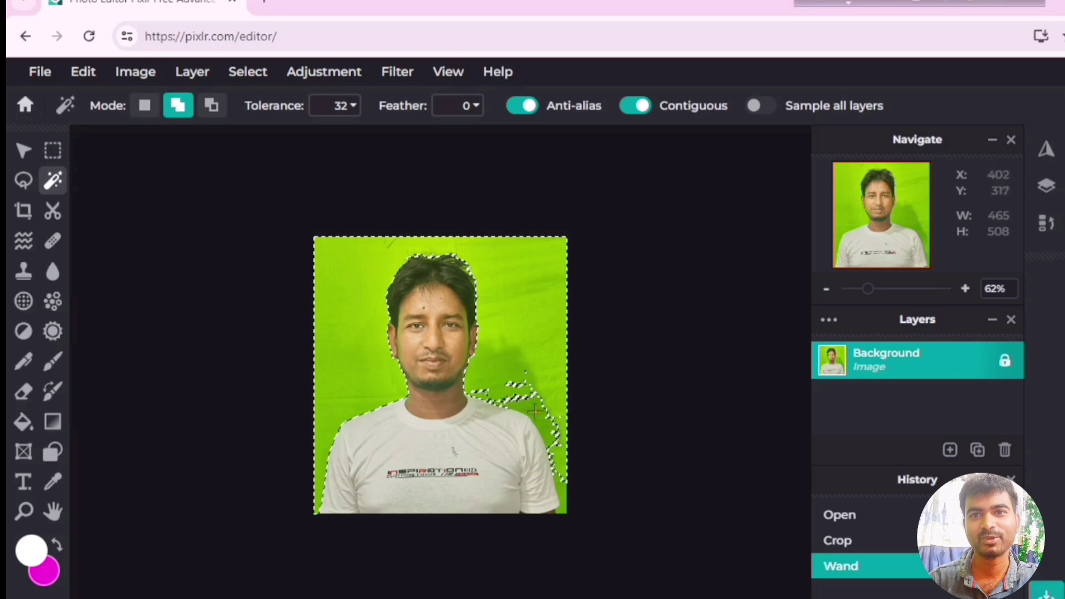
shift+click(500, 401)
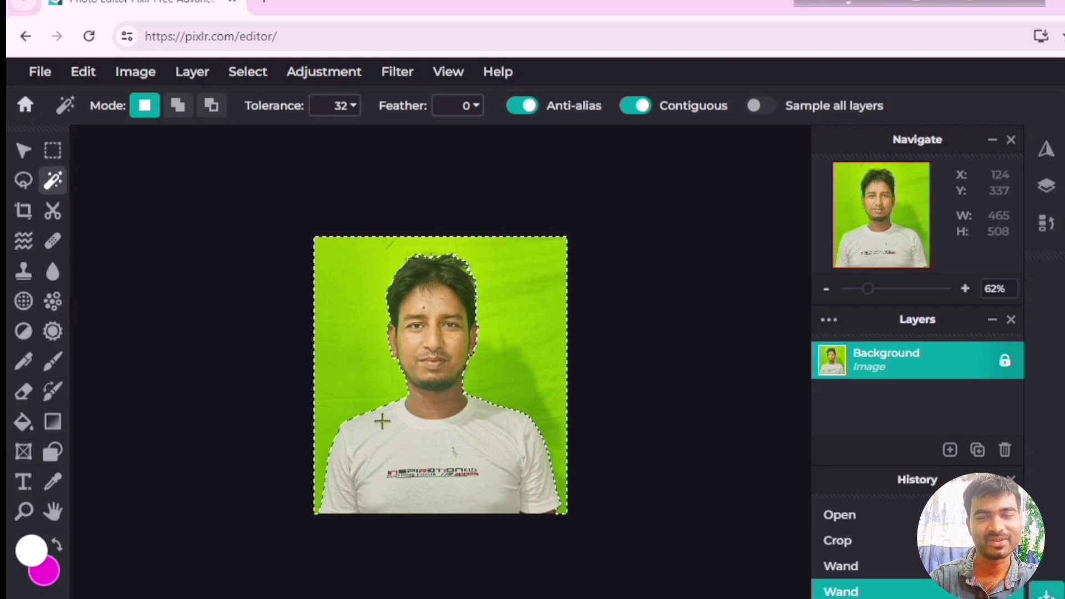
Step: Undo both wand selections of the background
key(alt)
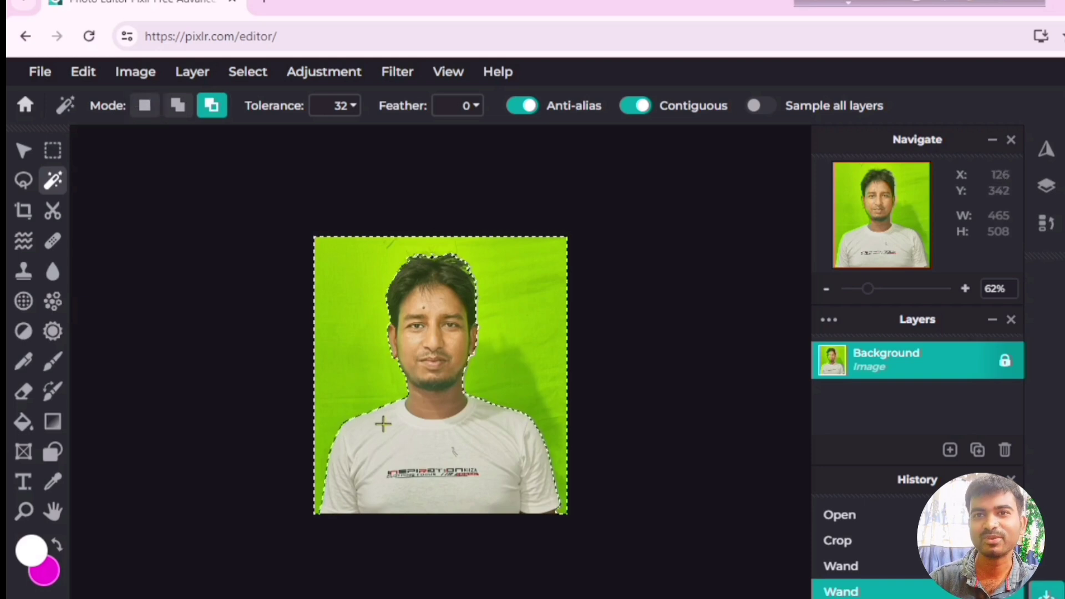
key(ctrl+z)
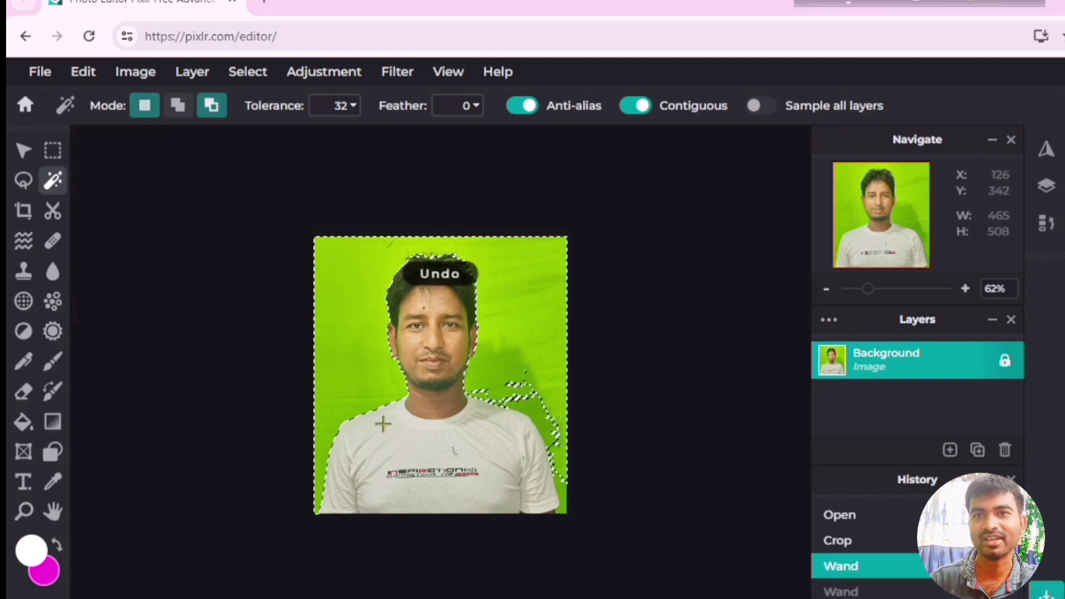
key(ctrl+z)
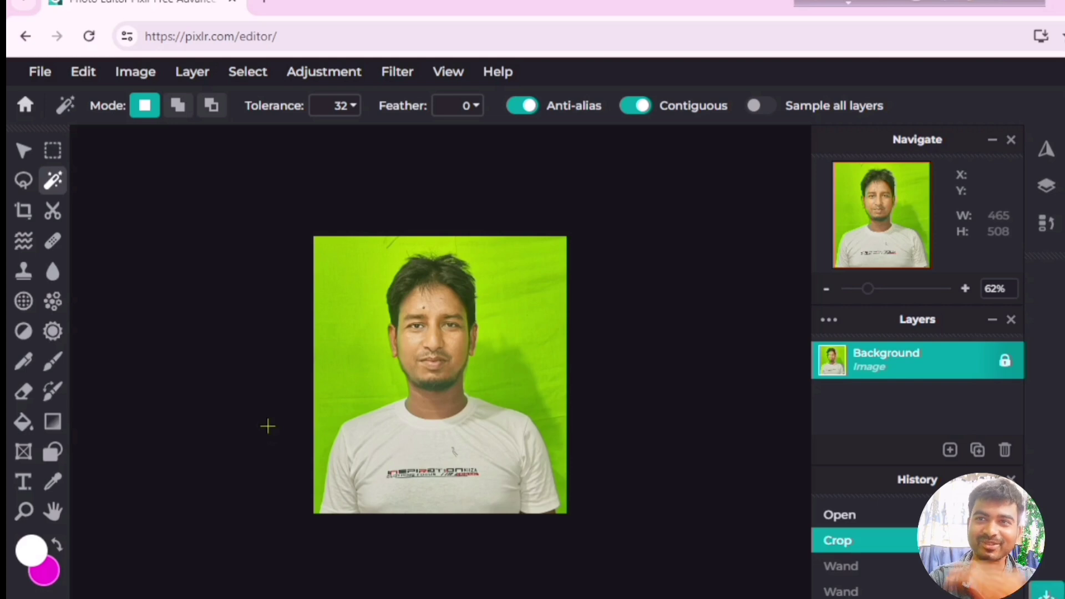
Step: Search Google for "photopea" in a new browser tab and open the Photopea online photo editor
click(263, 2)
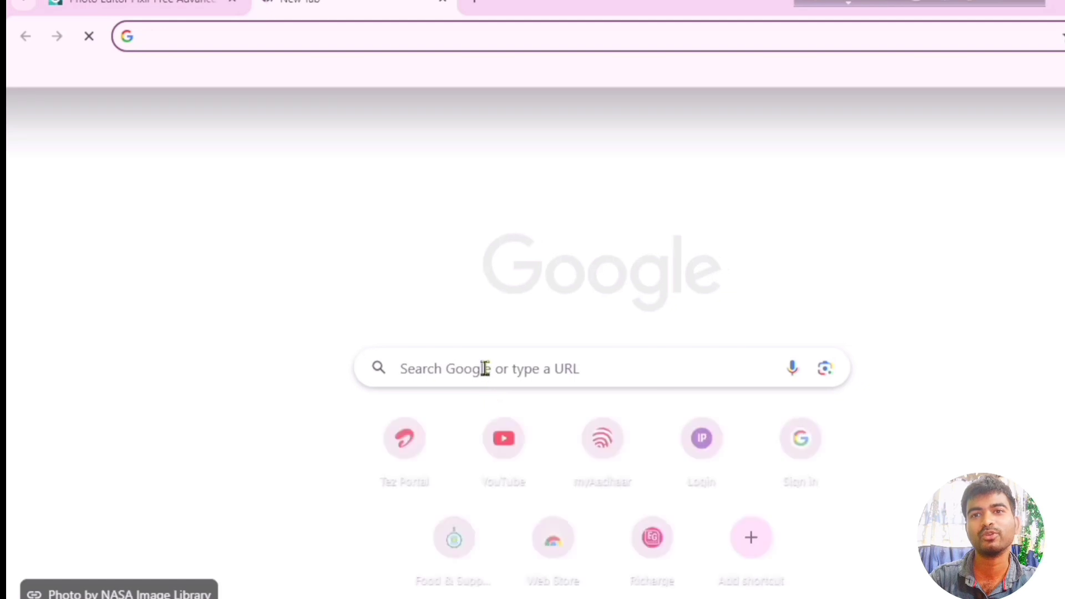
click(485, 367)
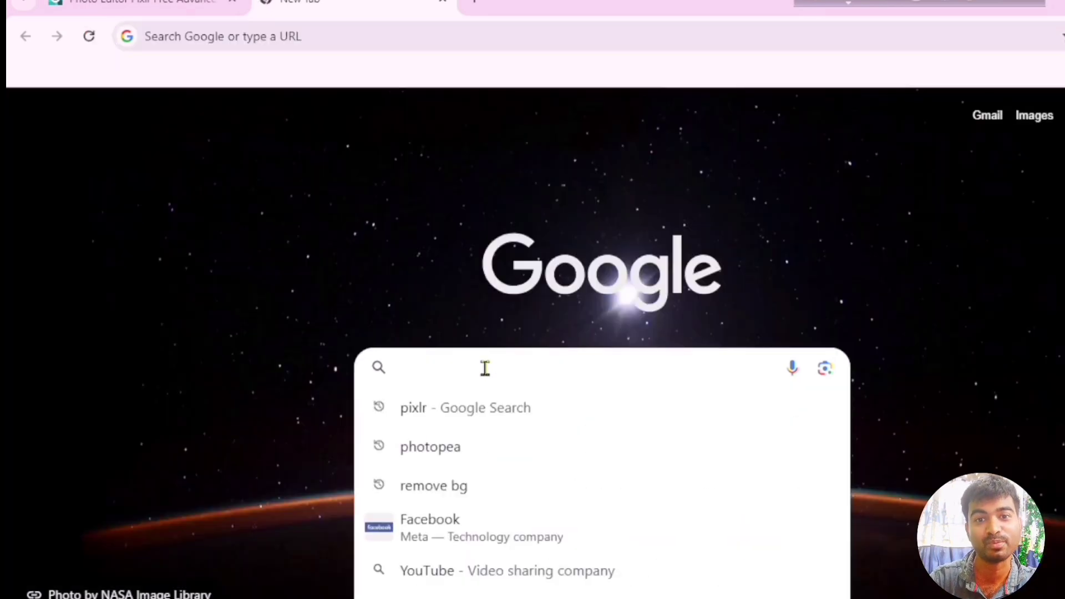
text(photopea)
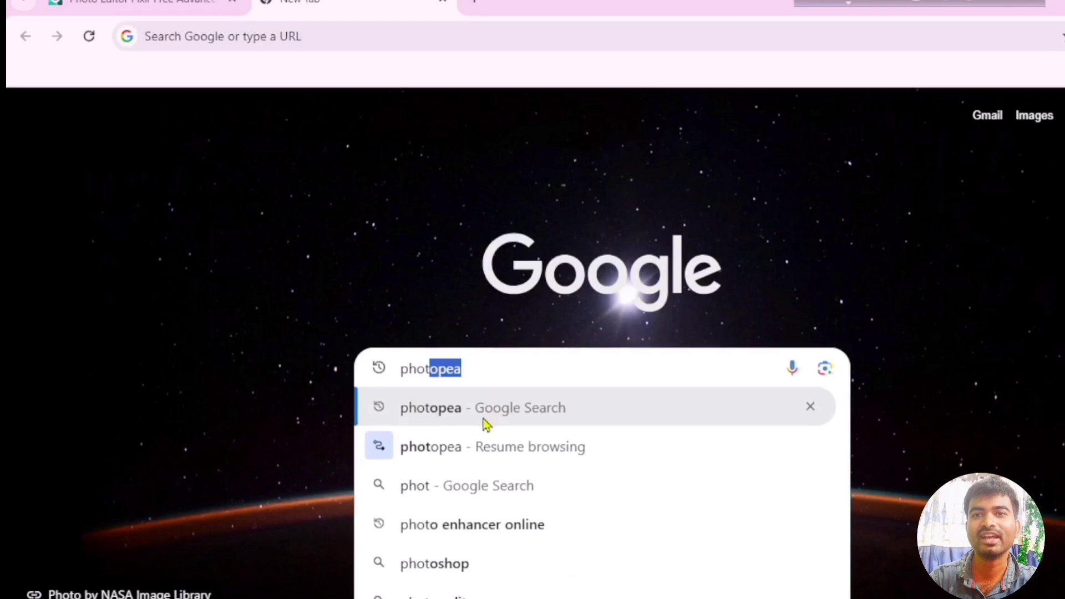
click(481, 377)
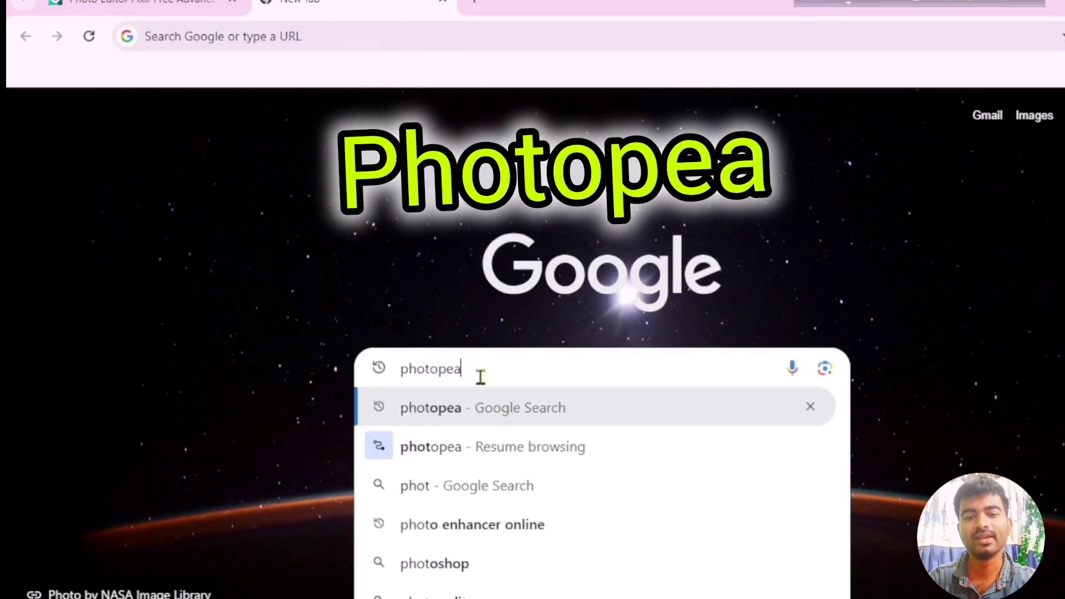
key(Return)
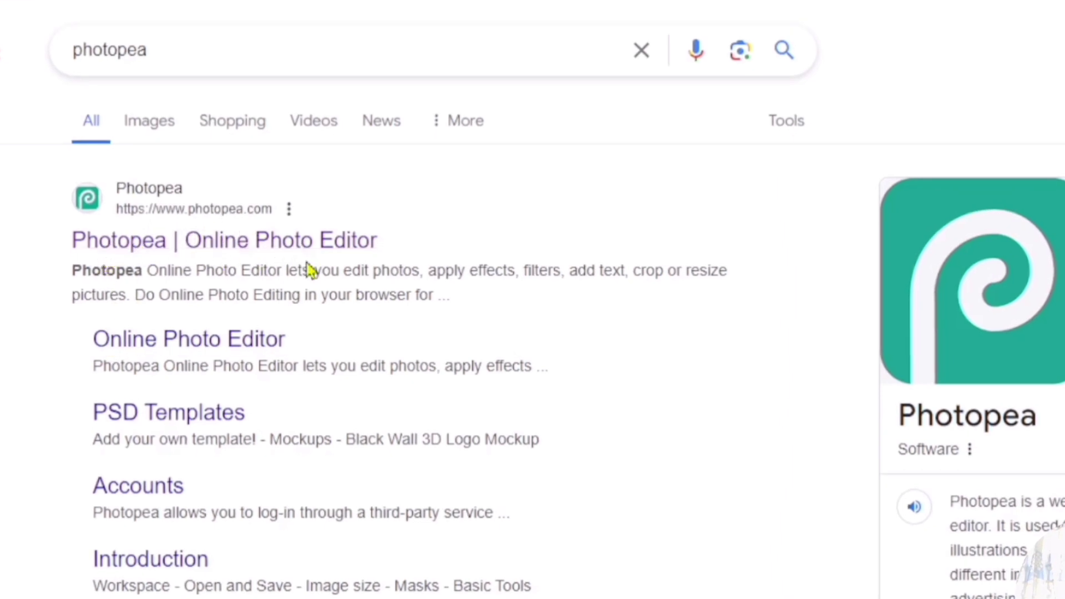
click(202, 248)
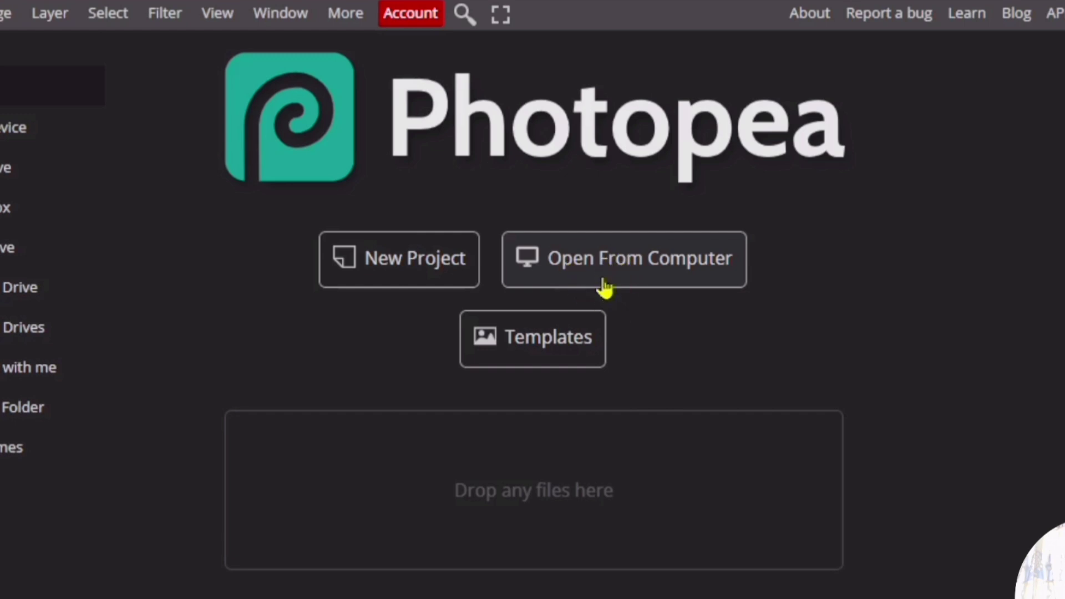
Step: Open the image 93de671f-bc22-48a9-a9f8-3689291e212c from the Passport photo folder on the E: drive in Photopea
click(634, 271)
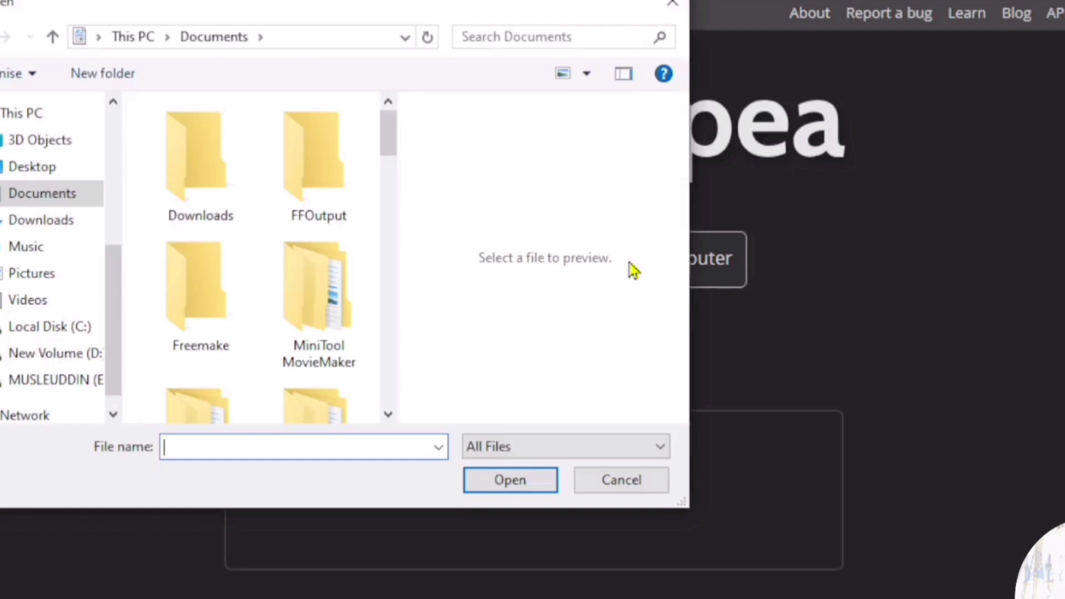
scroll(325, 275, down, 15)
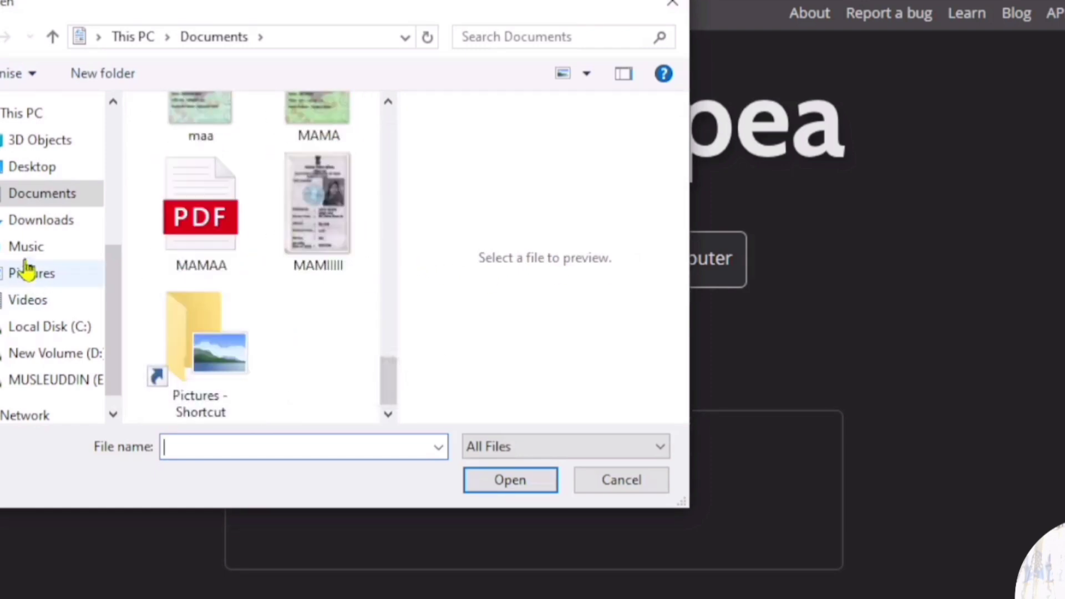
click(58, 382)
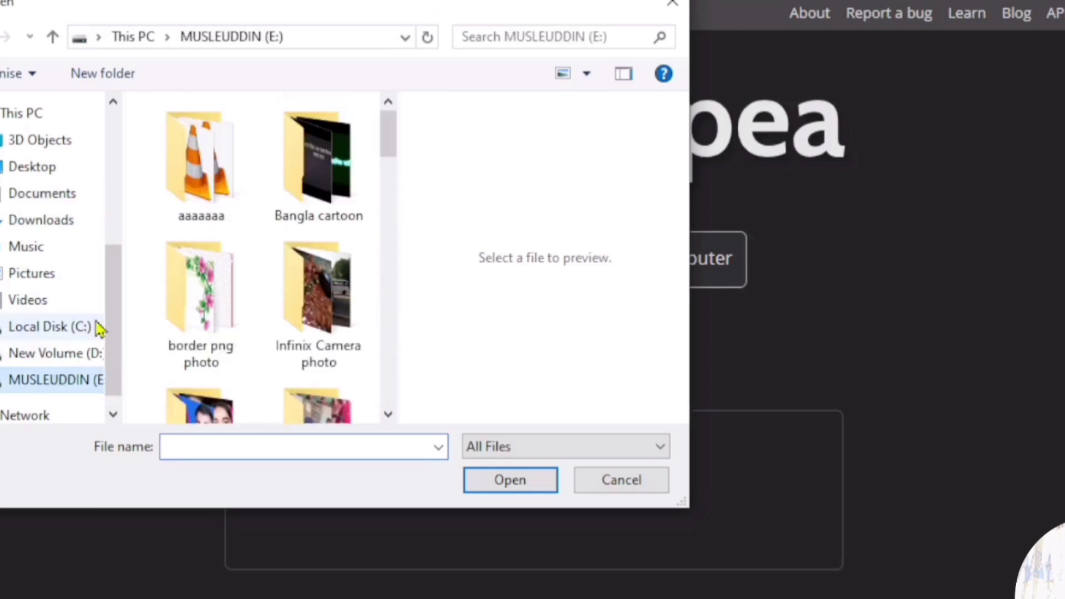
scroll(231, 297, down, 10)
scroll(233, 298, up, 1)
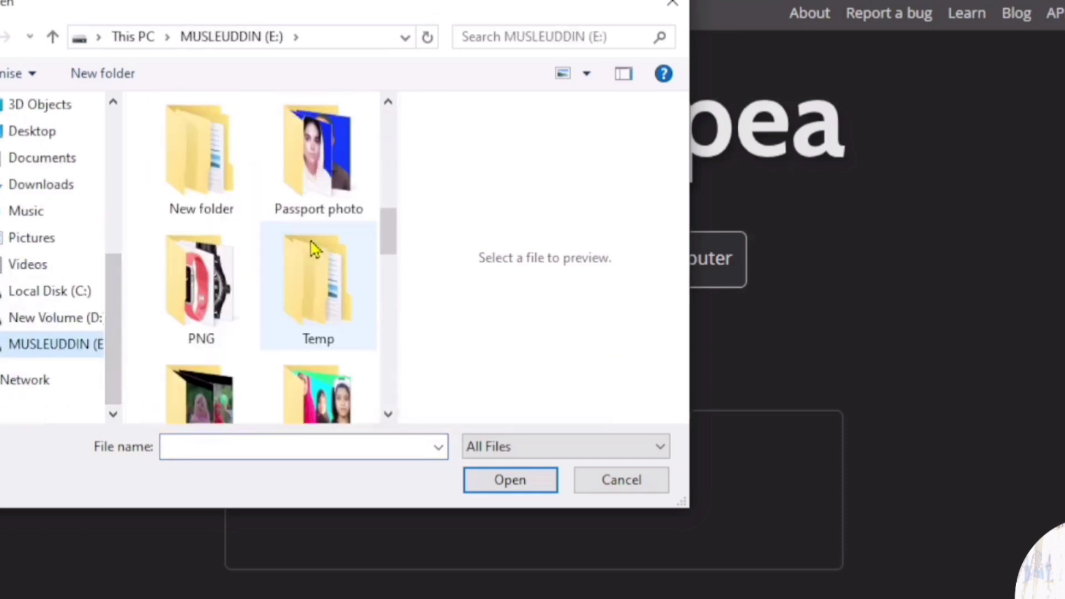
click(313, 206)
double_click(313, 206)
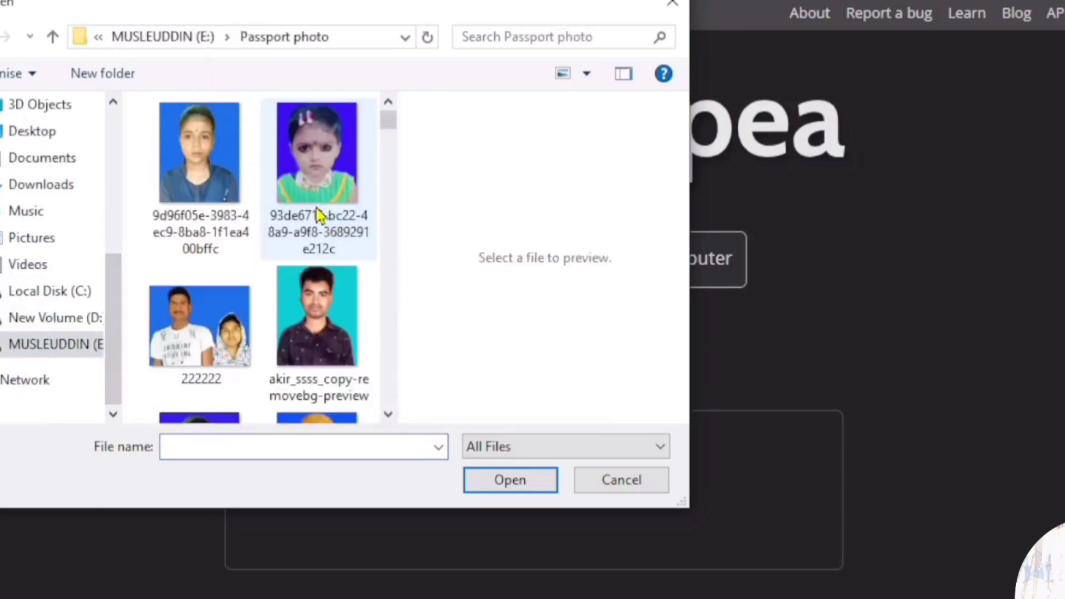
click(325, 178)
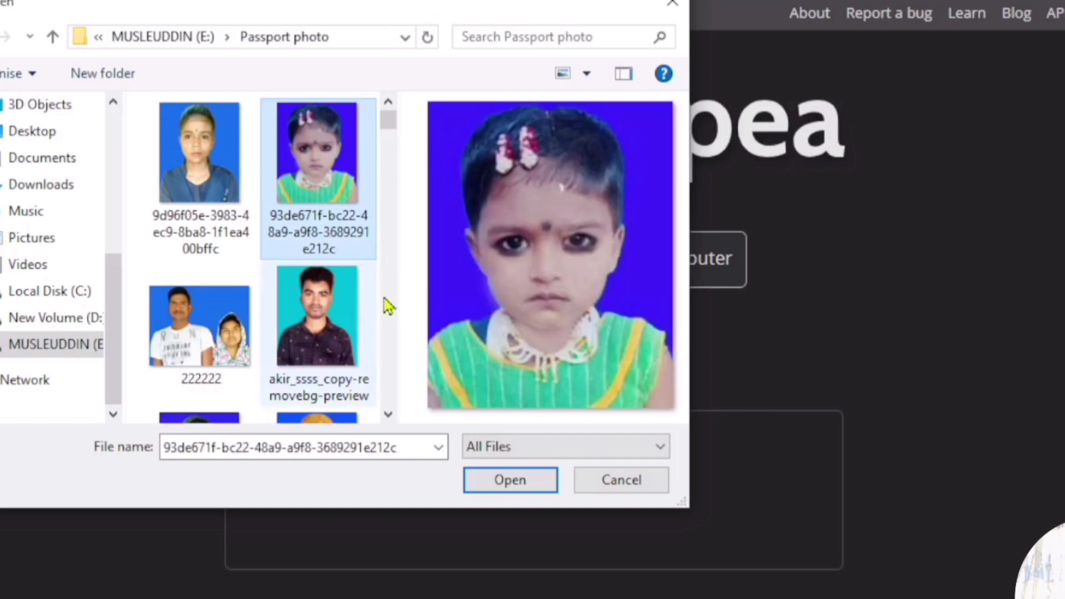
click(511, 480)
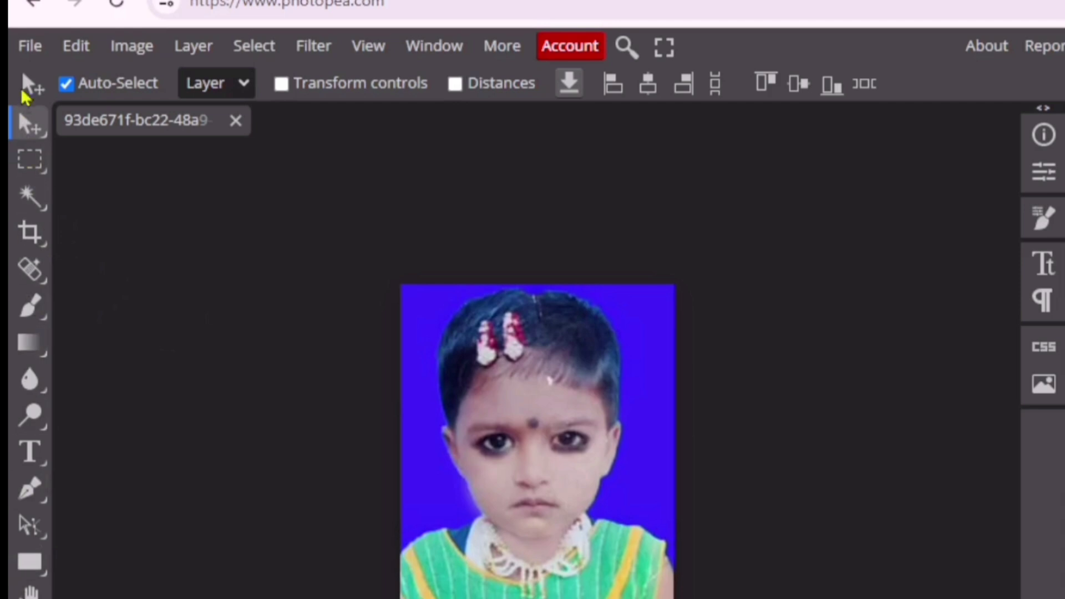
Step: Crop the child's portrait with the Crop tool, trimming the lower part of the photo just below the necklace
click(30, 230)
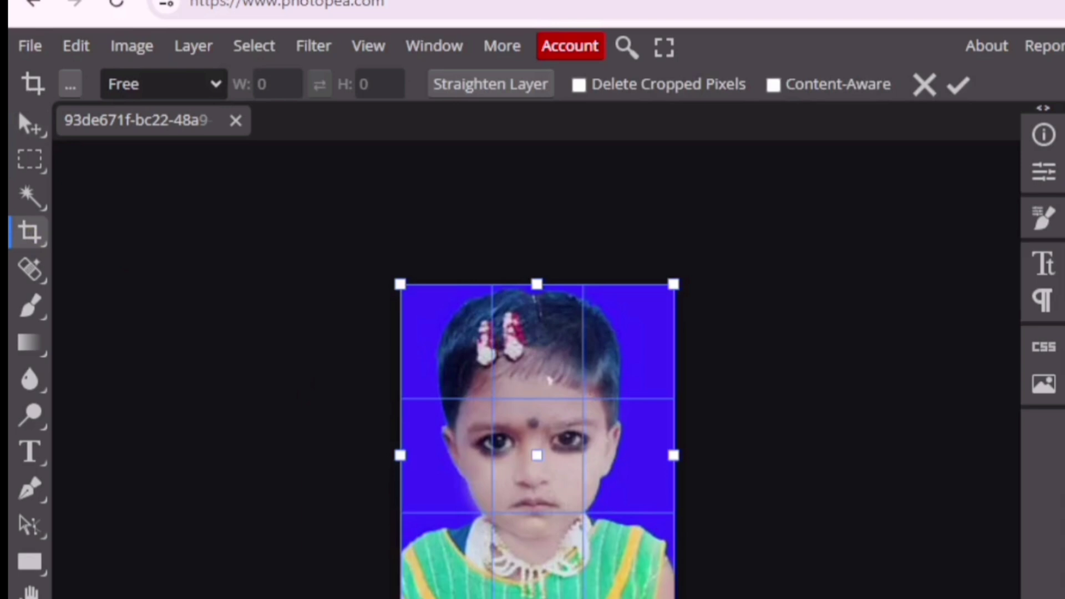
drag(673, 598, 634, 558)
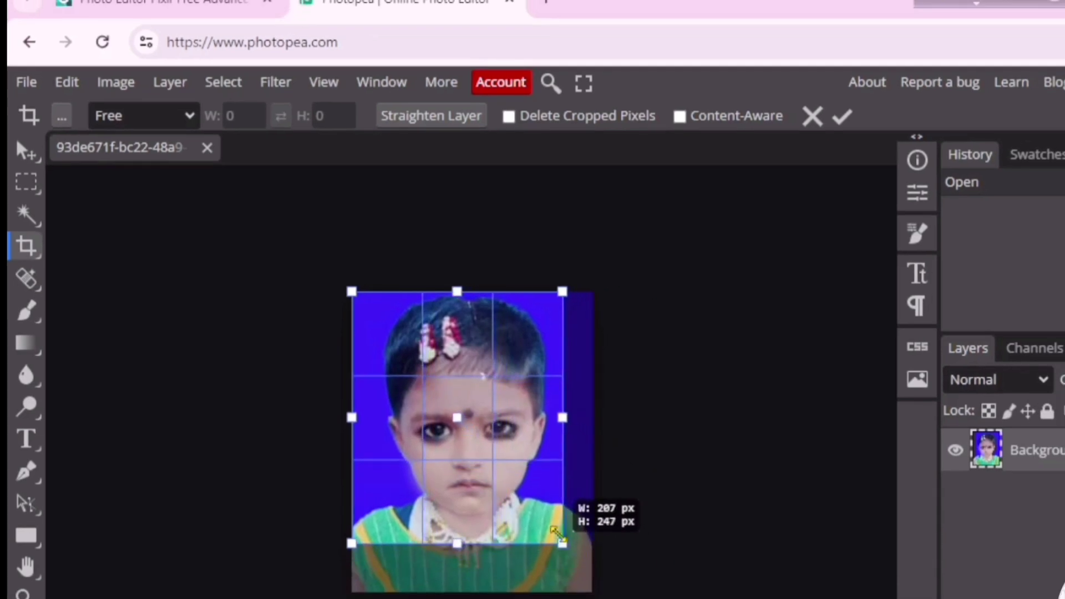
drag(557, 534, 592, 566)
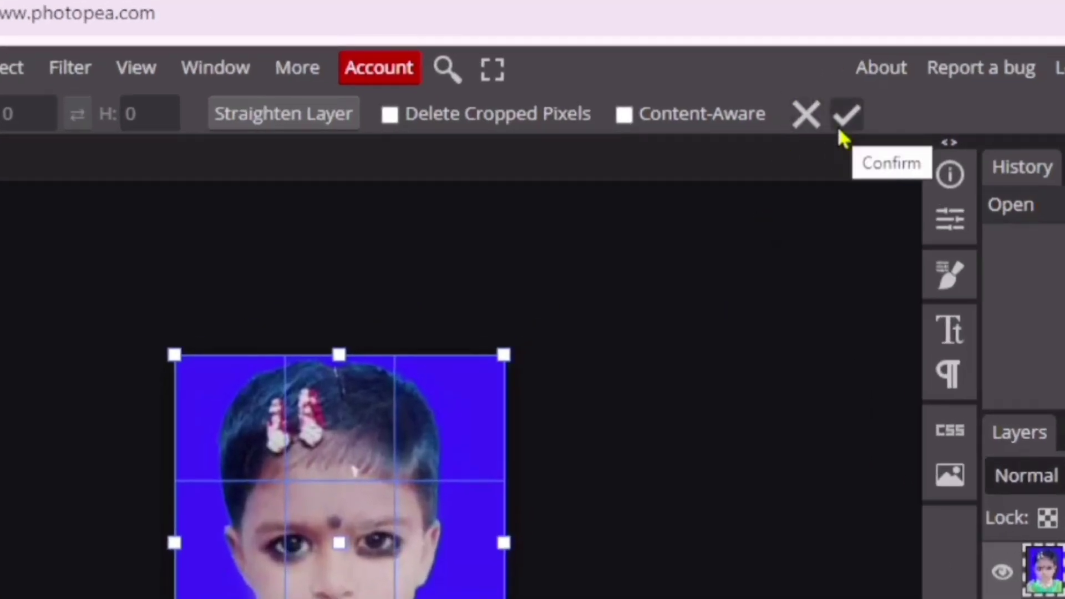
click(840, 128)
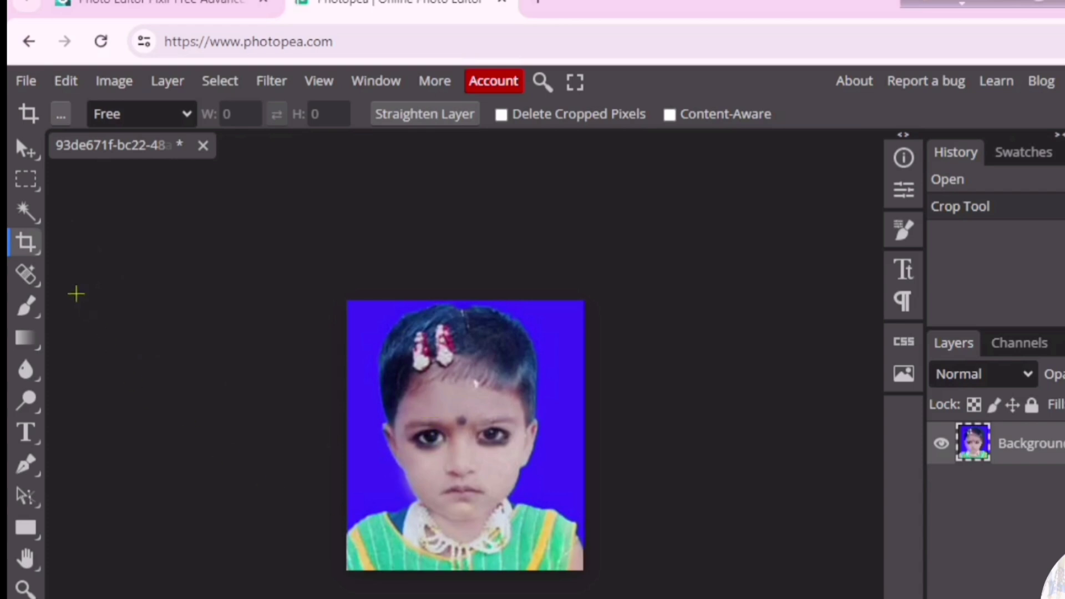
Step: Select the blue background around the child with the Magic Wand and fill it with a bright magenta background colour
click(25, 212)
click(362, 374)
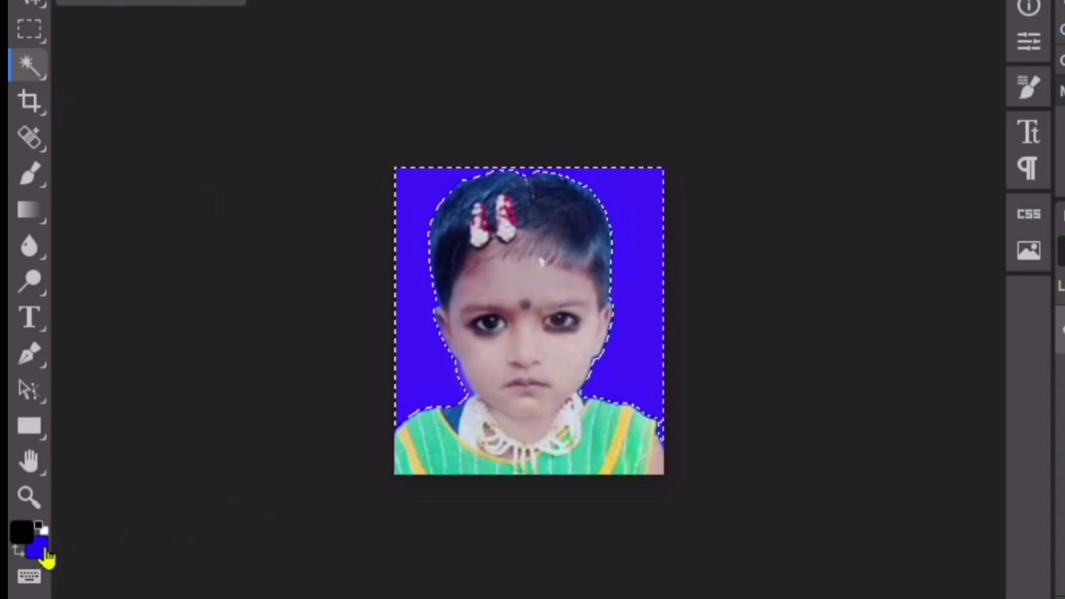
click(45, 553)
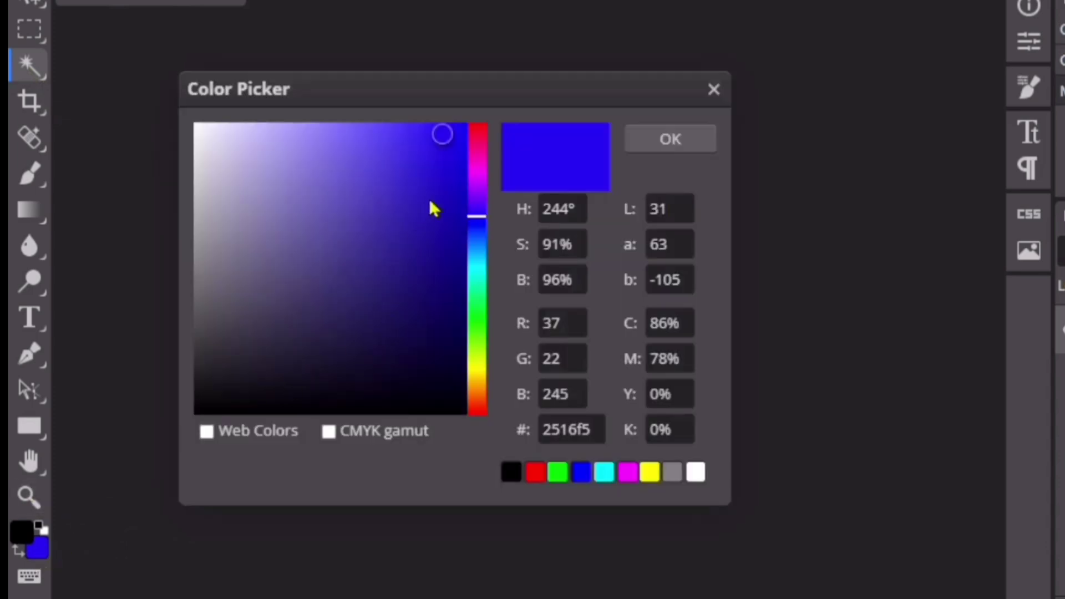
click(476, 164)
drag(443, 132, 461, 123)
click(676, 145)
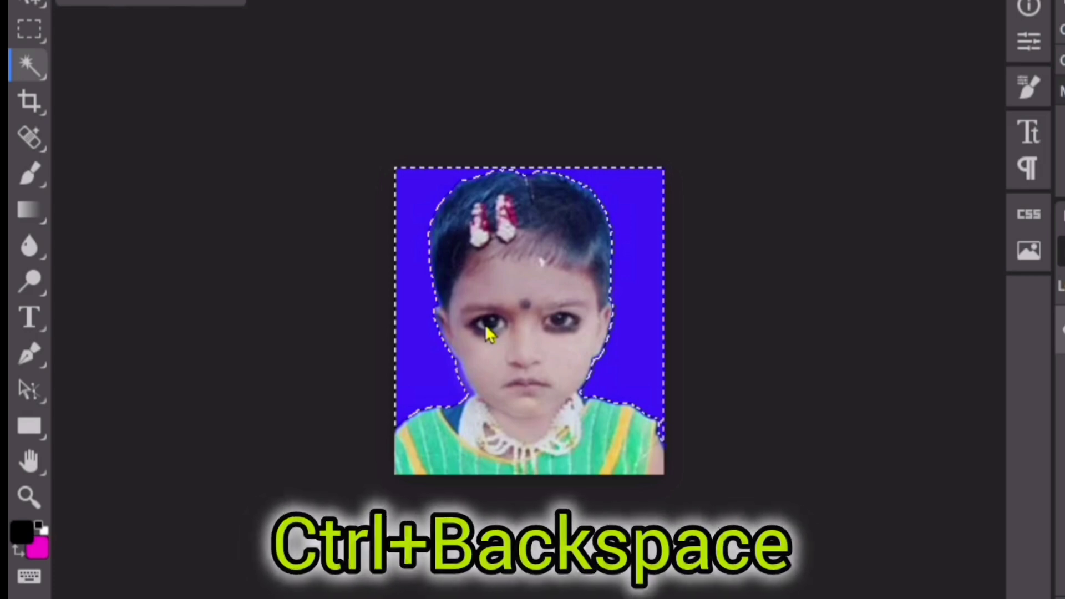
key(ctrl+BackSpace)
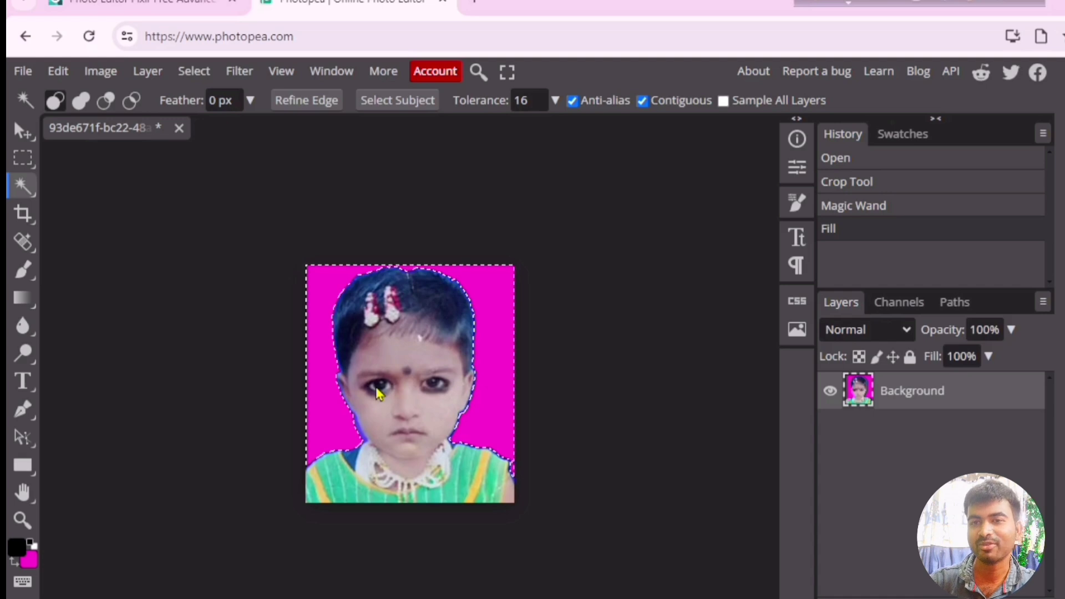
Step: Undo the magenta fill and clear the selection around the child
key(ctrl+z)
click(626, 400)
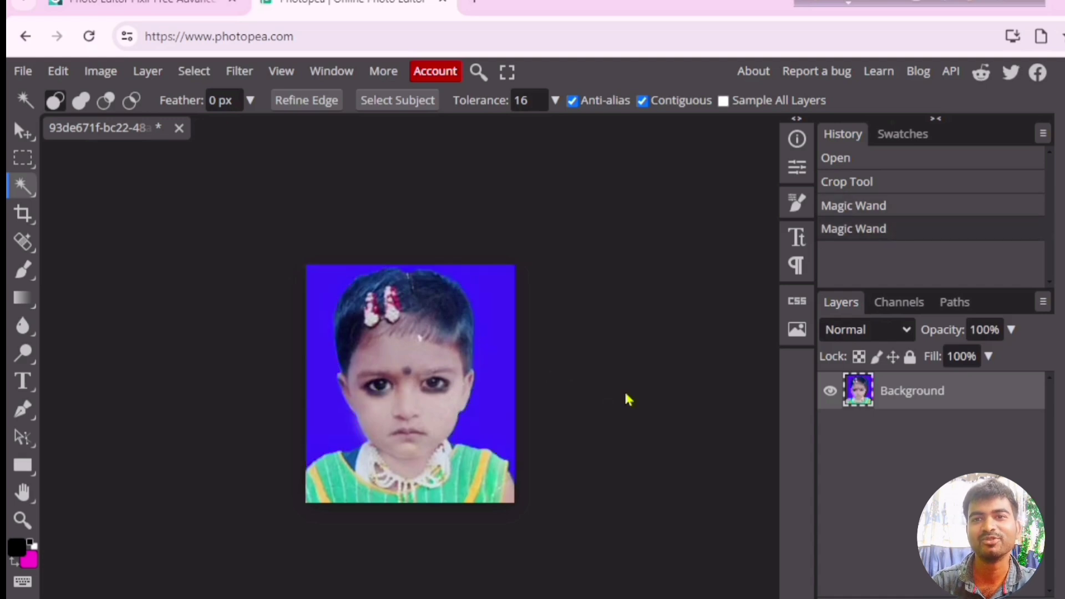